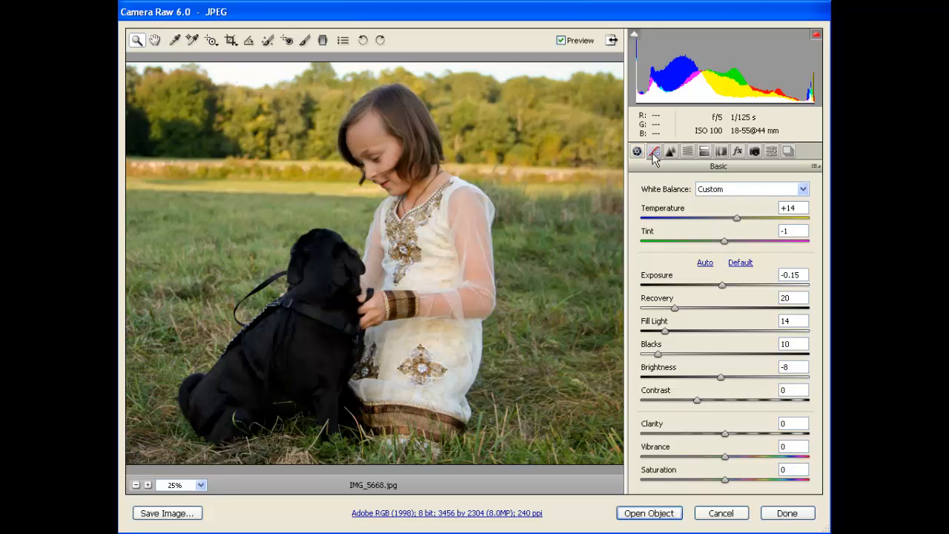
- Try the Medium Contrast preset on the point tone curve and apply Strong Contrast instead
click(655, 152)
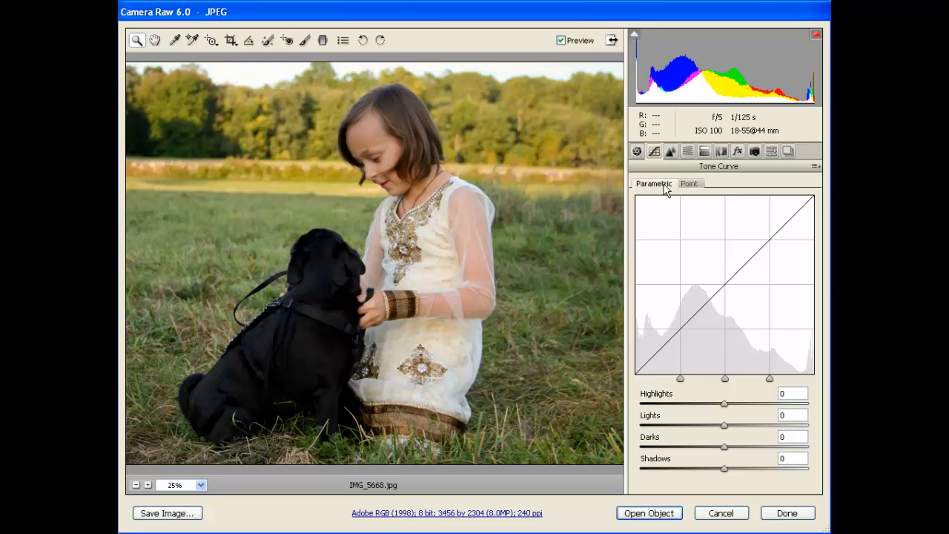
click(689, 186)
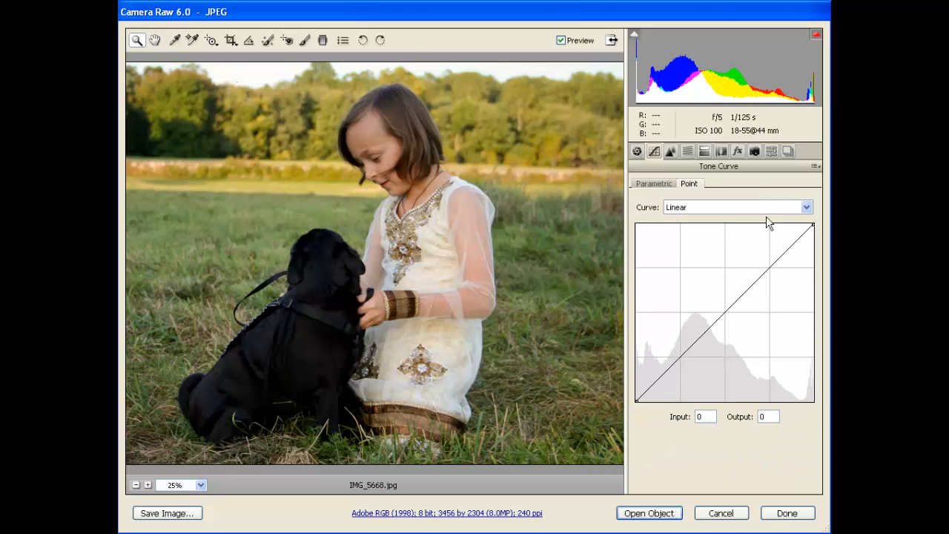
click(806, 206)
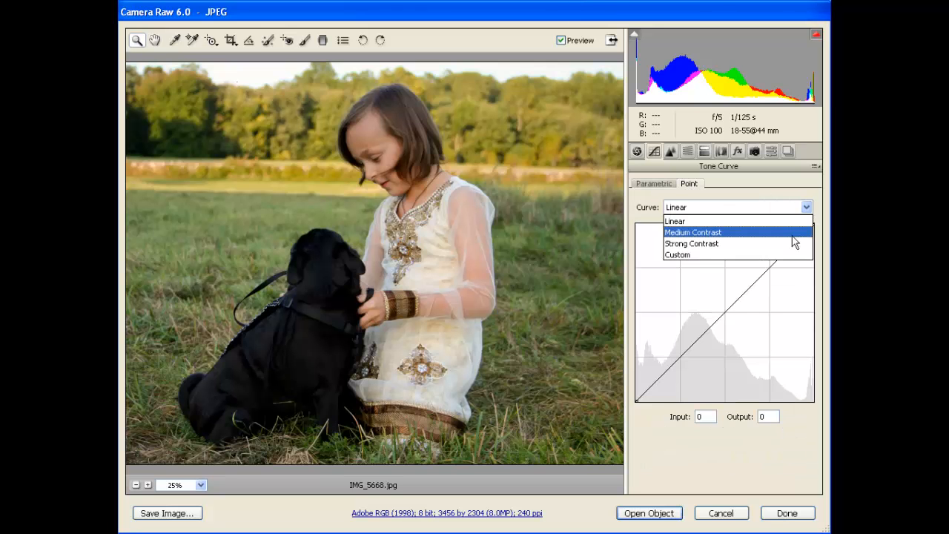
click(794, 233)
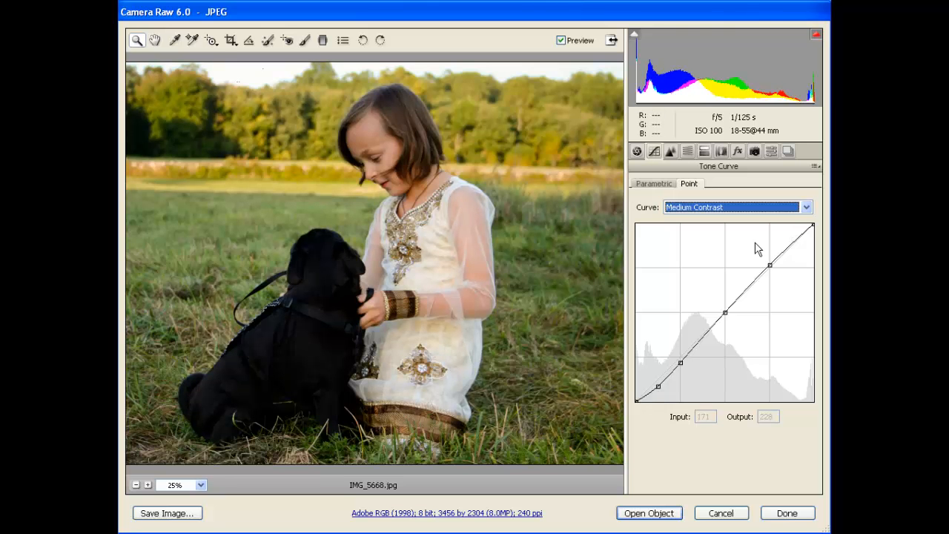
click(806, 206)
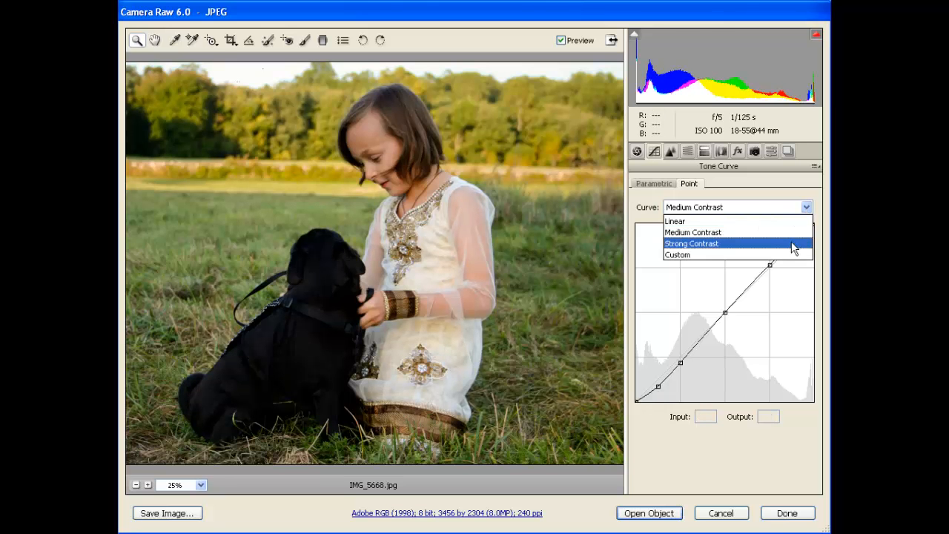
click(793, 244)
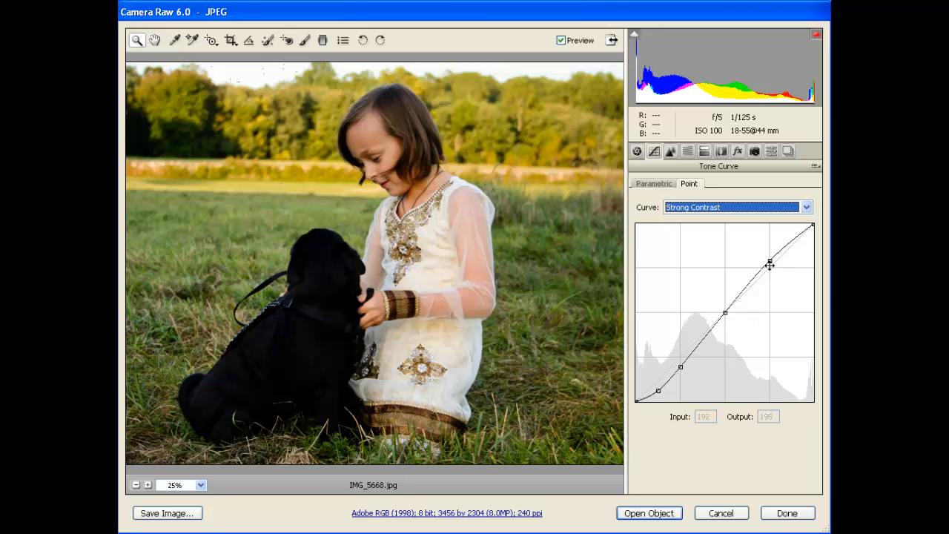
- Raise the highlight point of the tone curve at input 192 to an output of 213
drag(770, 264, 770, 261)
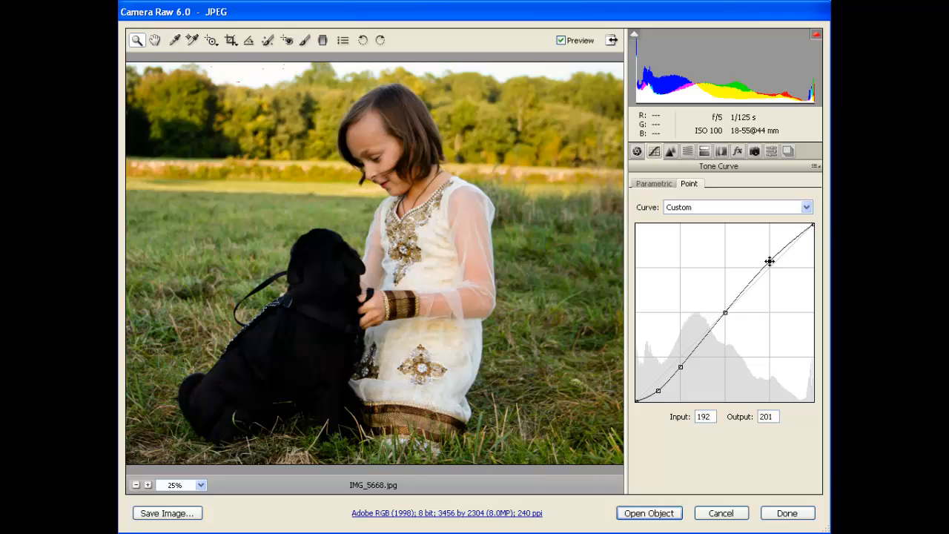
key(Up)
key(Up)
key(Up)
key(Up)
key(Up)
key(Up)
key(Up)
key(Up)
key(Up)
key(Up)
key(Up)
key(Up)
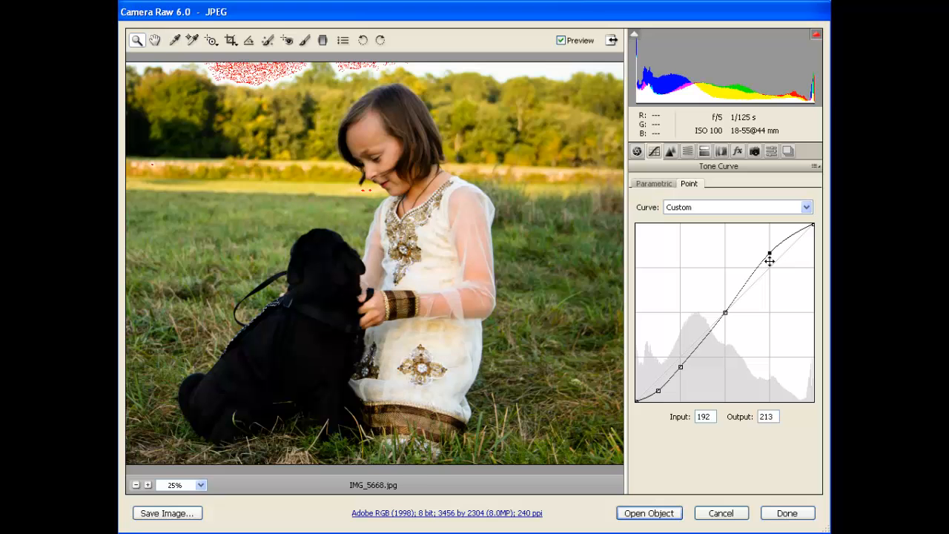
- Lower the dark tone curve point at input 66 to an output of about 47, and reset the curve to Strong Contrast
click(681, 366)
key(Down)
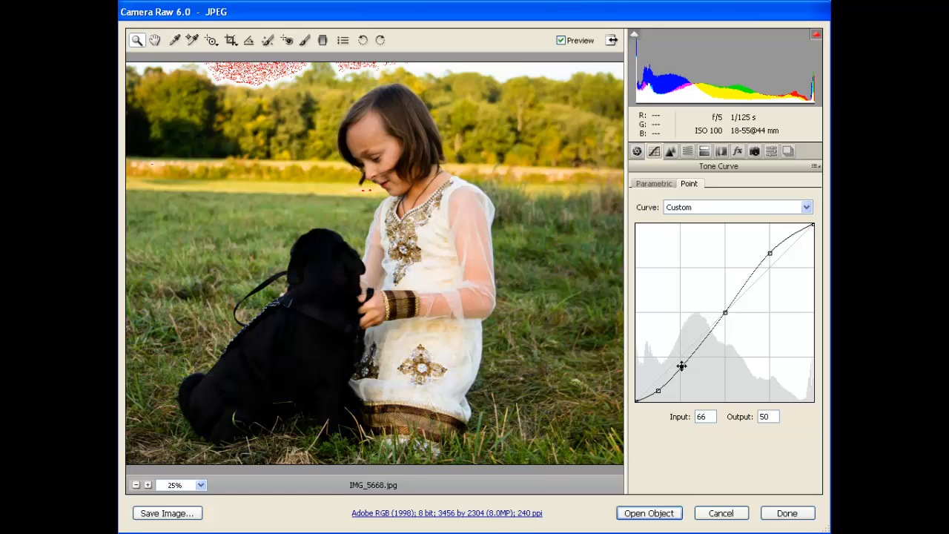
key(Down)
key(Down)
key(Down)
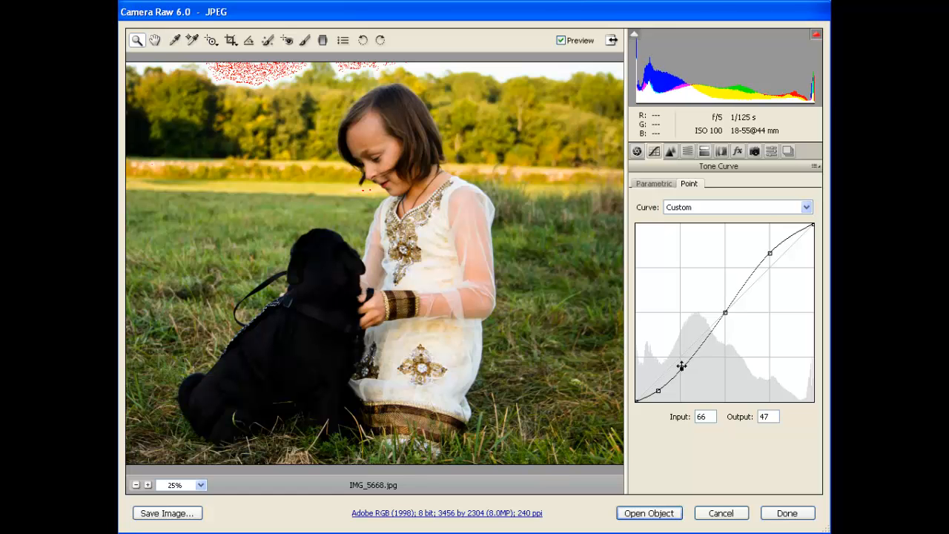
key(Up)
click(807, 208)
click(788, 251)
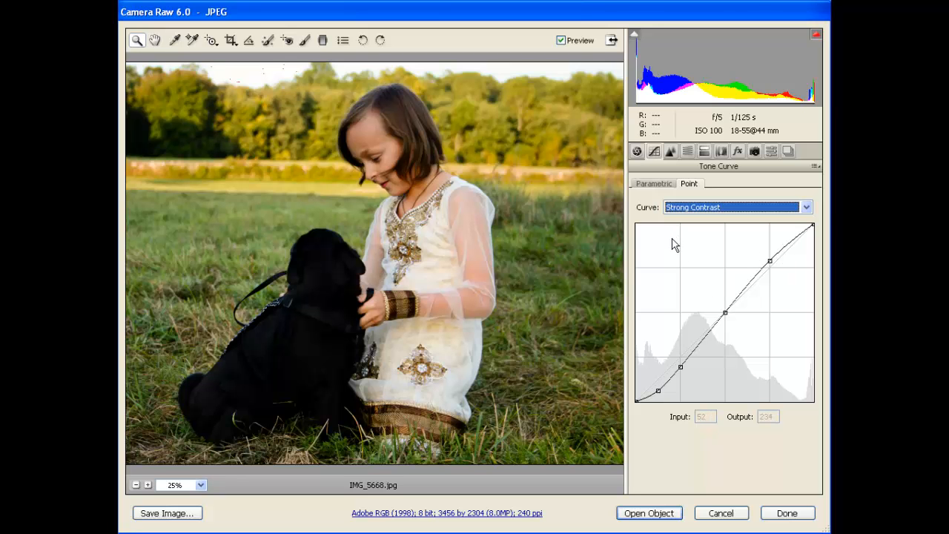
- Set the photo's Blacks to 3 and Clarity to +29 in the basic adjustments
click(637, 152)
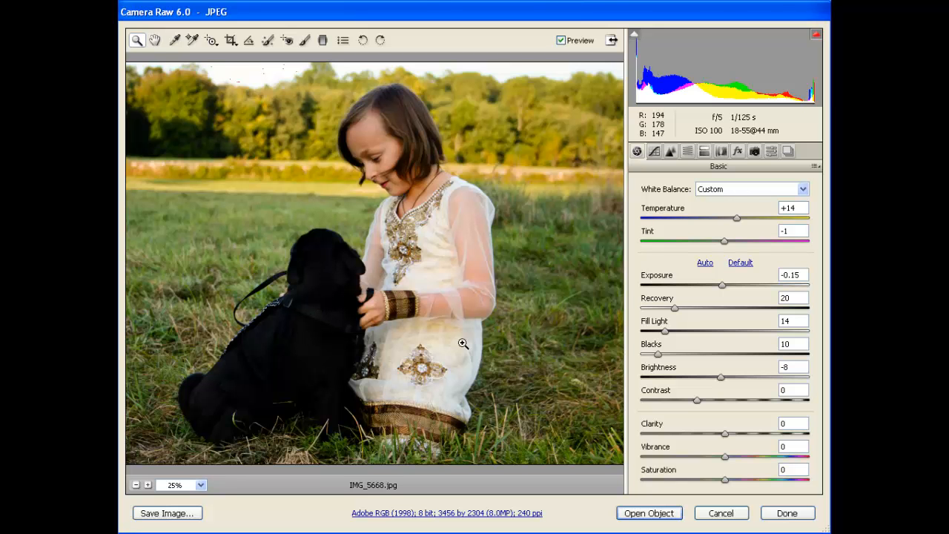
click(657, 357)
drag(657, 357, 646, 357)
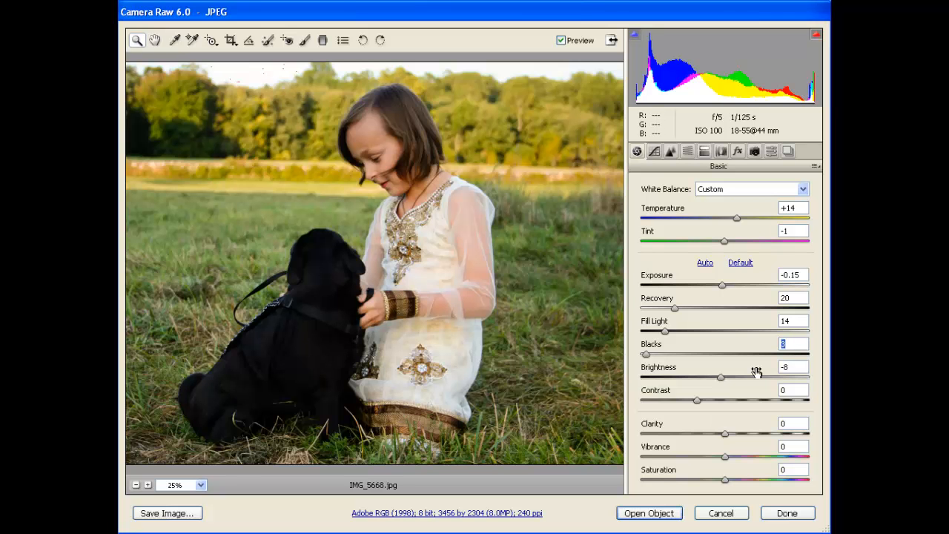
click(725, 433)
drag(724, 432, 748, 433)
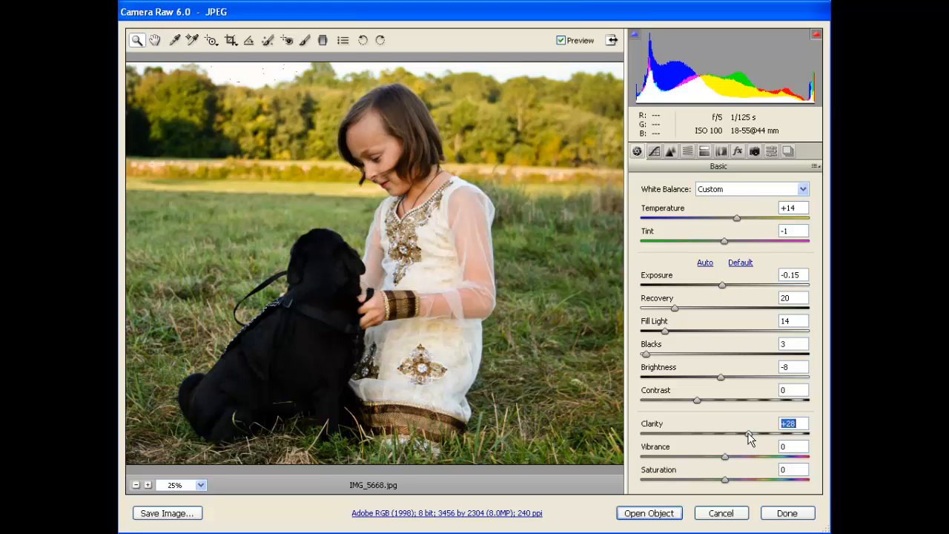
mouse_move(749, 432)
mouse_down()
mouse_move(806, 441)
mouse_move(751, 438)
mouse_up()
- Try stronger Vibrance values up to +92 and settle the photo's Vibrance at +32
click(726, 456)
mouse_move(726, 456)
mouse_down()
mouse_move(786, 464)
mouse_move(728, 464)
mouse_up()
drag(725, 480, 746, 463)
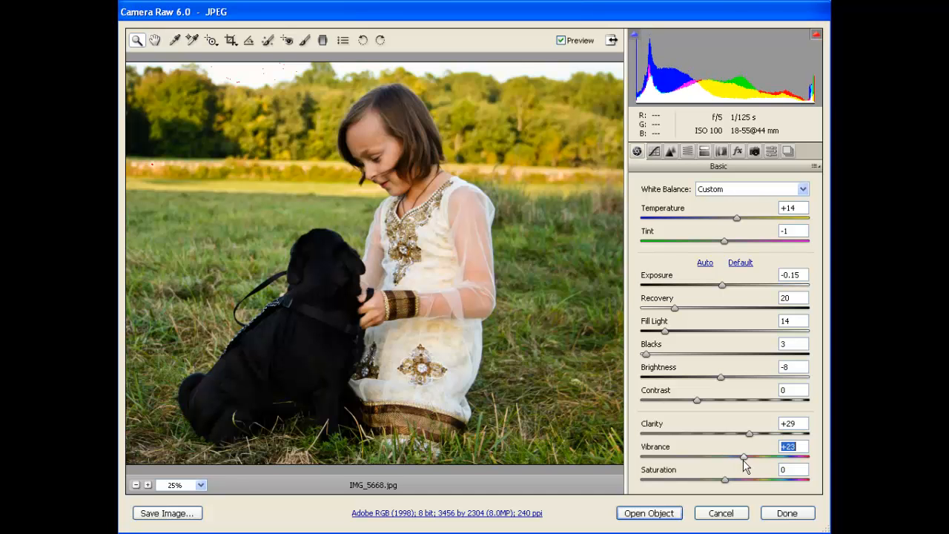
drag(745, 465, 803, 470)
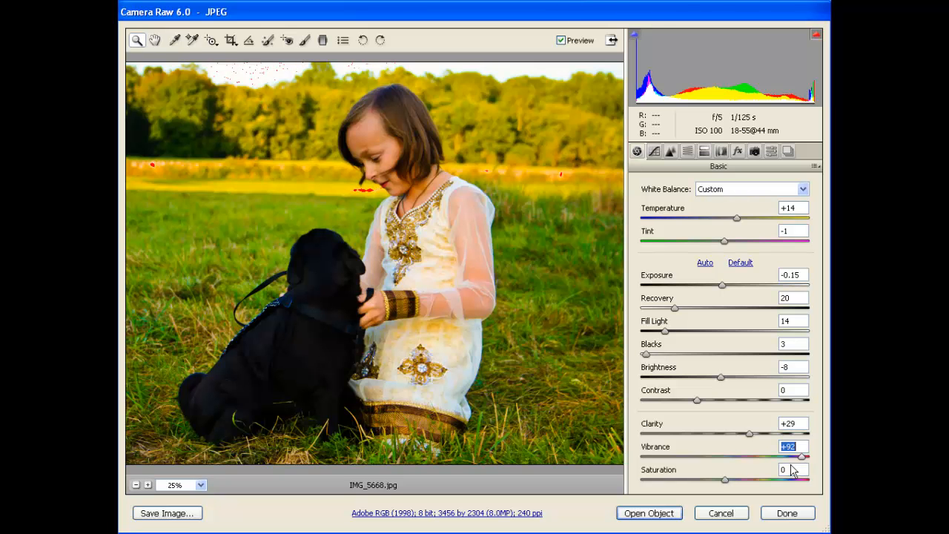
drag(792, 470, 753, 466)
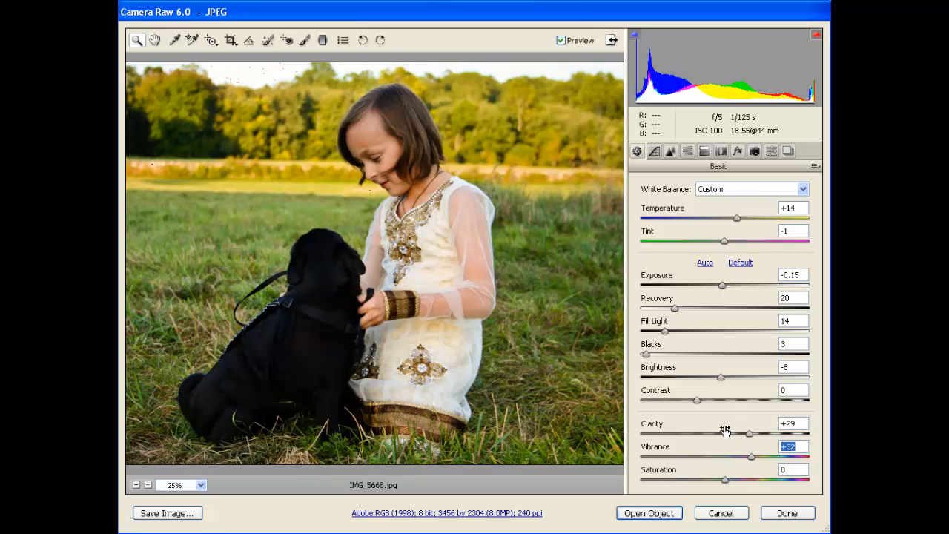
- Check the workflow options and open IMG_5668 in Photoshop as a smart object, with Mini Bridge collapsed
click(445, 514)
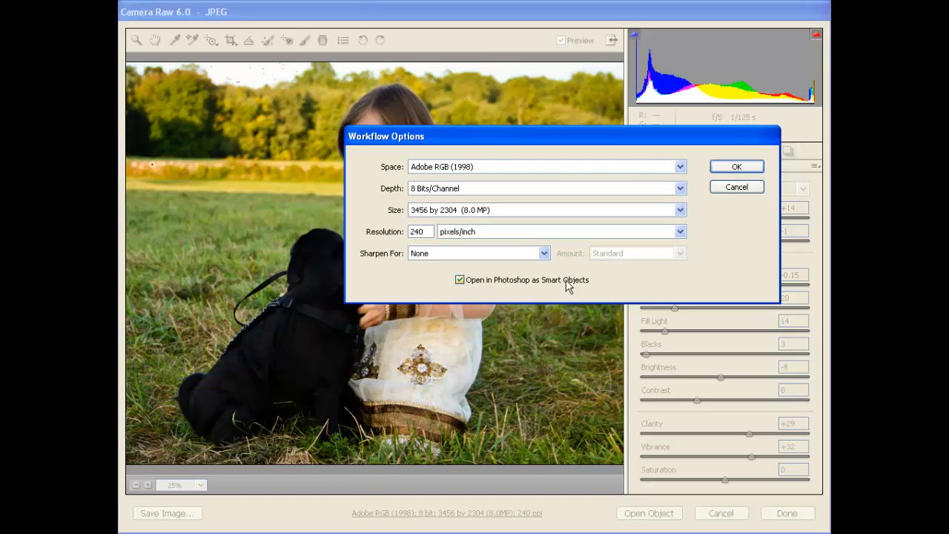
click(737, 167)
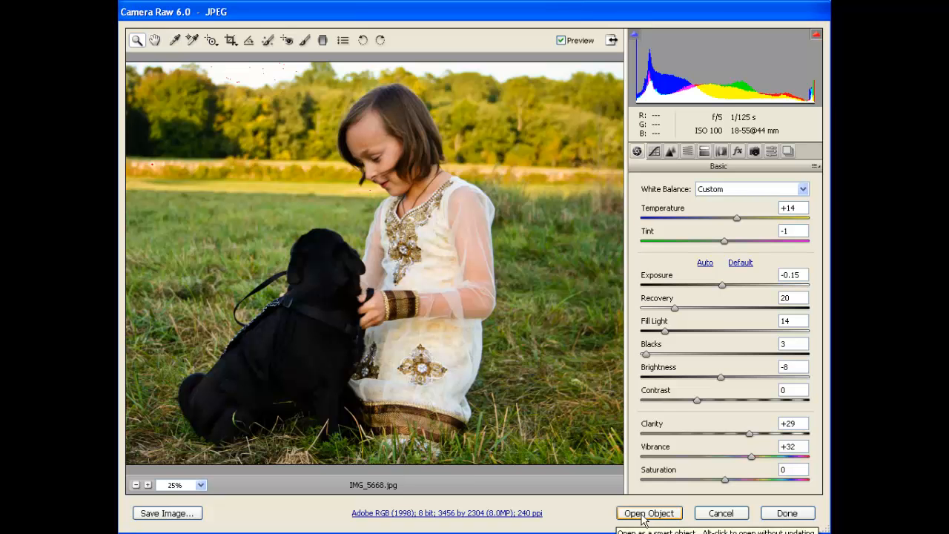
click(650, 513)
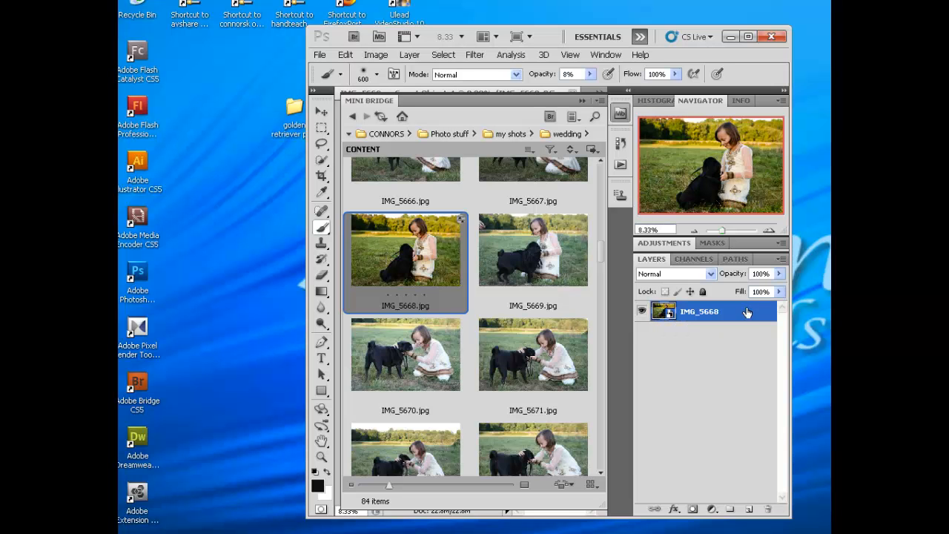
click(620, 115)
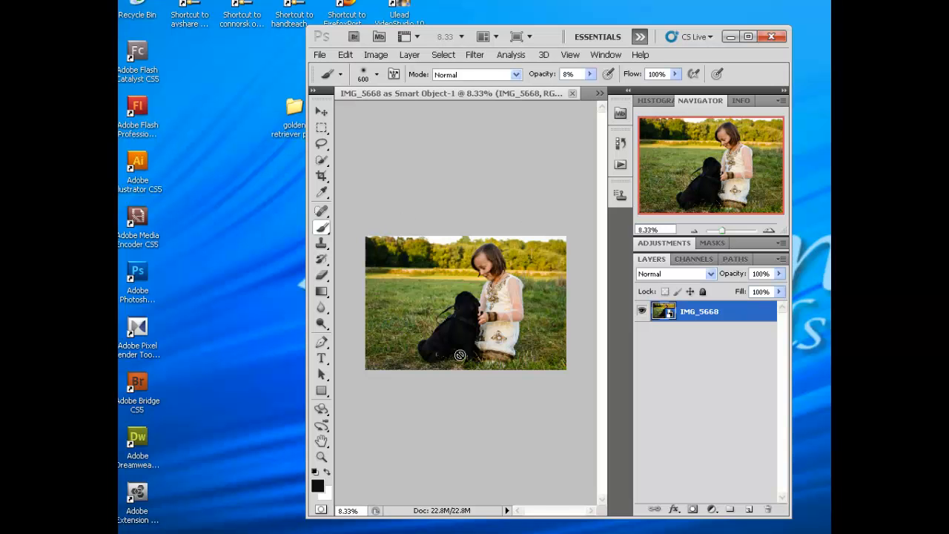
- Reopen the smart object's Camera Raw settings and set Lens Vignetting to an amount of -23 and a midpoint of 18
double_click(663, 312)
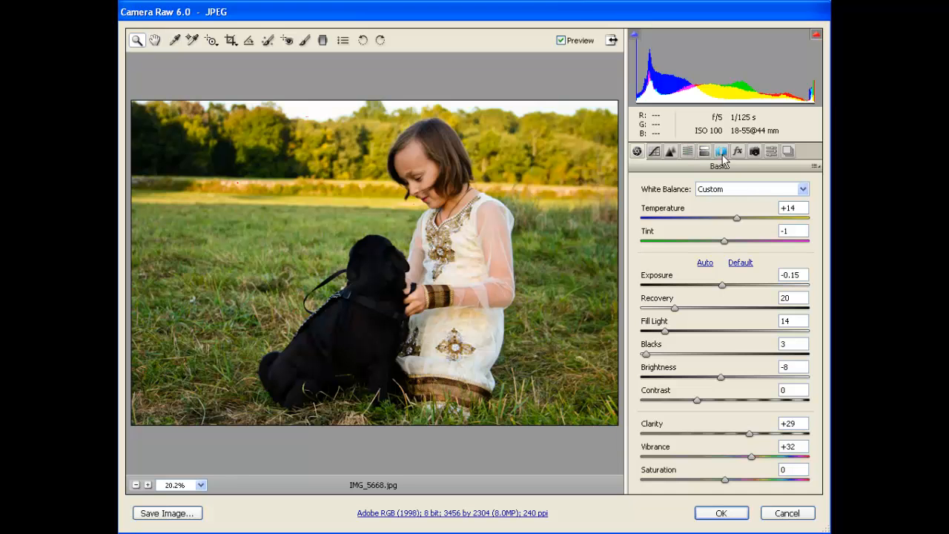
click(754, 151)
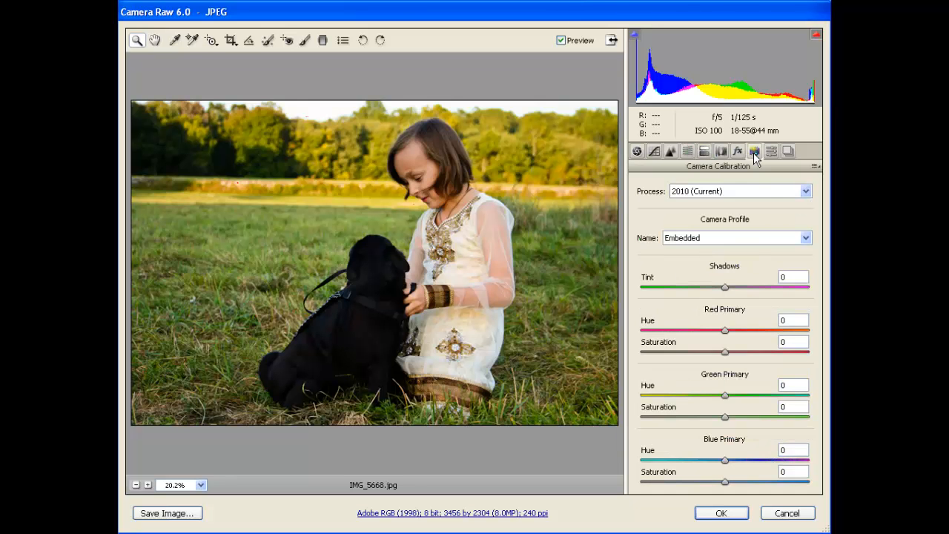
click(737, 152)
click(721, 152)
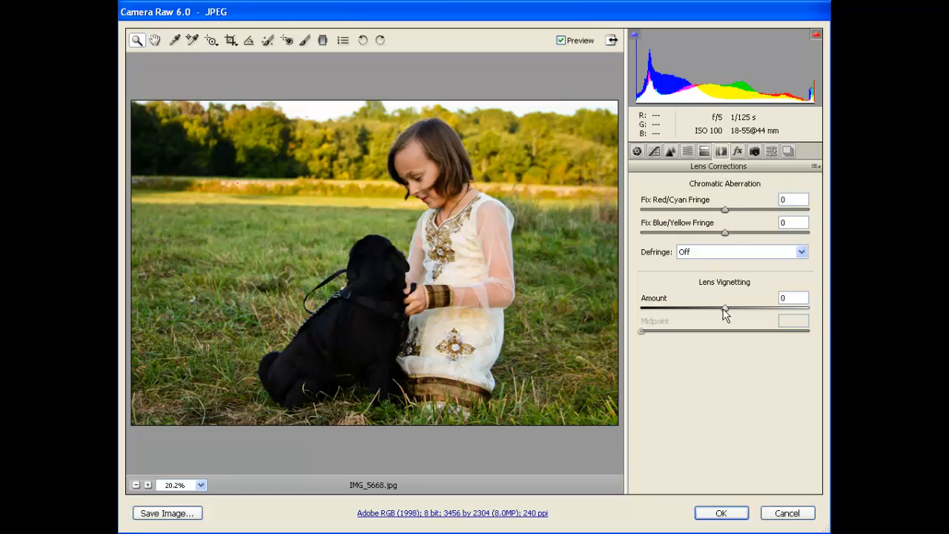
drag(725, 313, 706, 339)
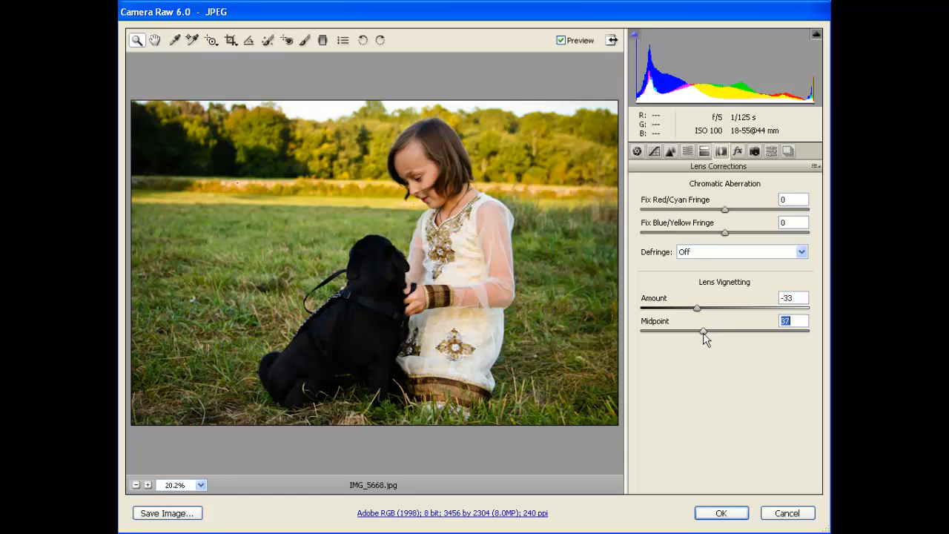
drag(705, 339, 674, 340)
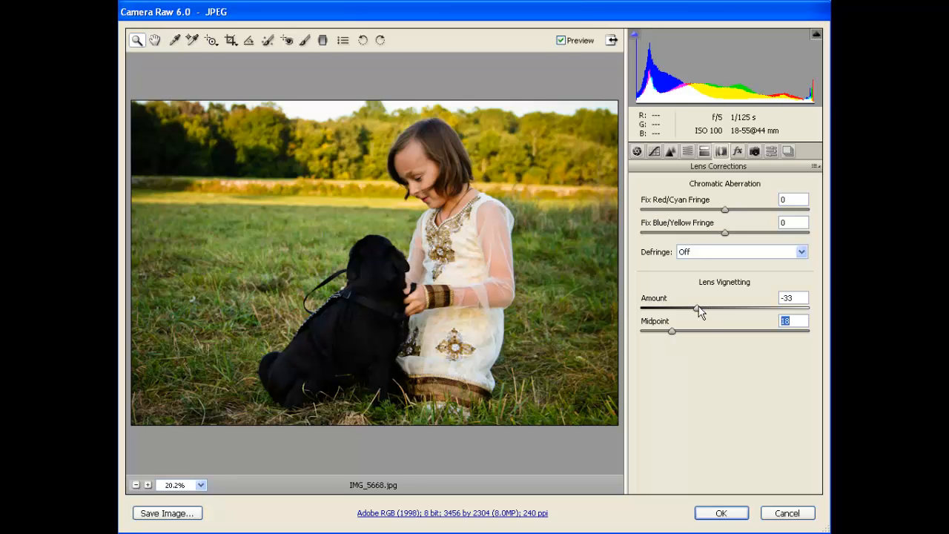
click(700, 311)
drag(704, 304, 711, 305)
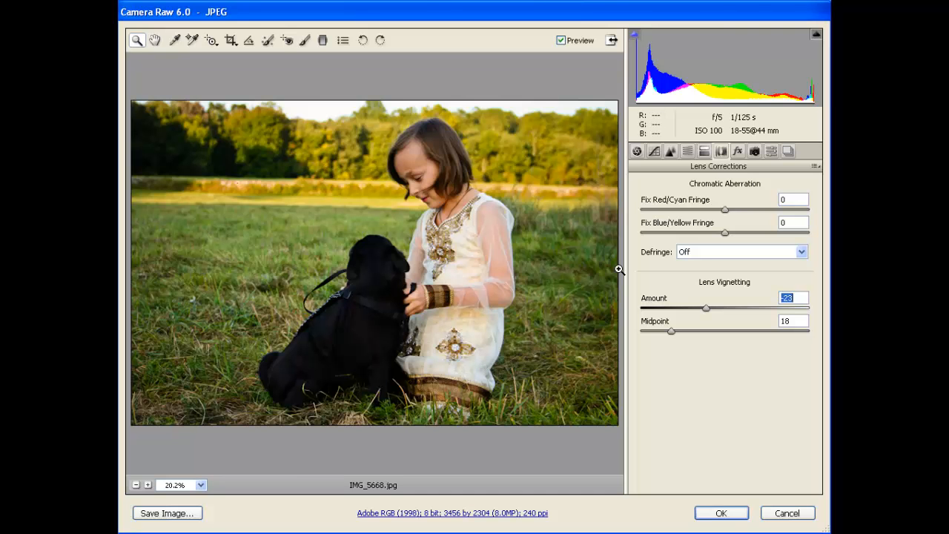
click(704, 152)
click(687, 152)
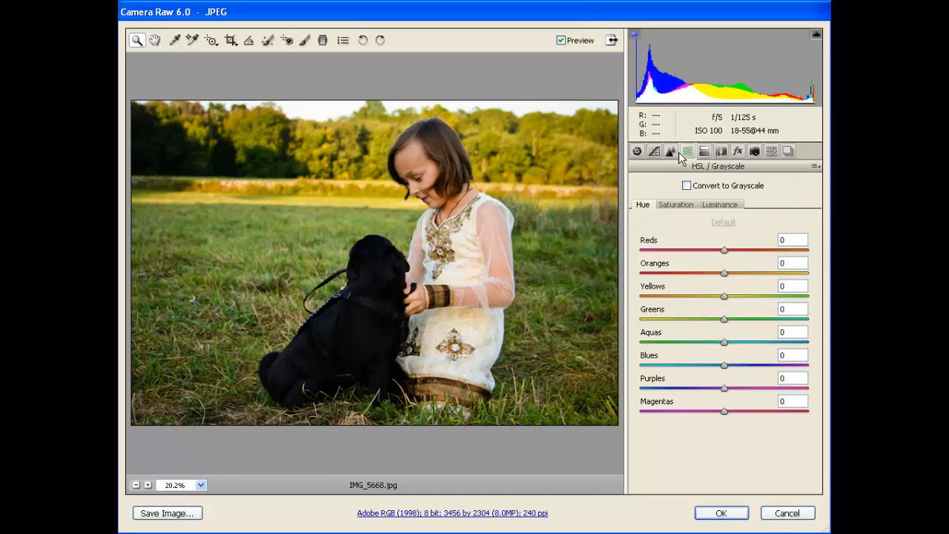
click(671, 152)
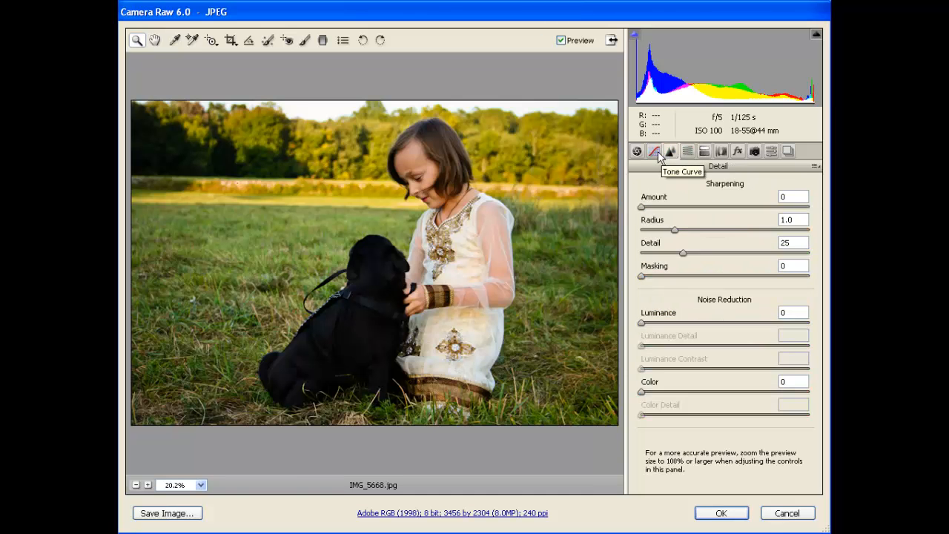
click(655, 152)
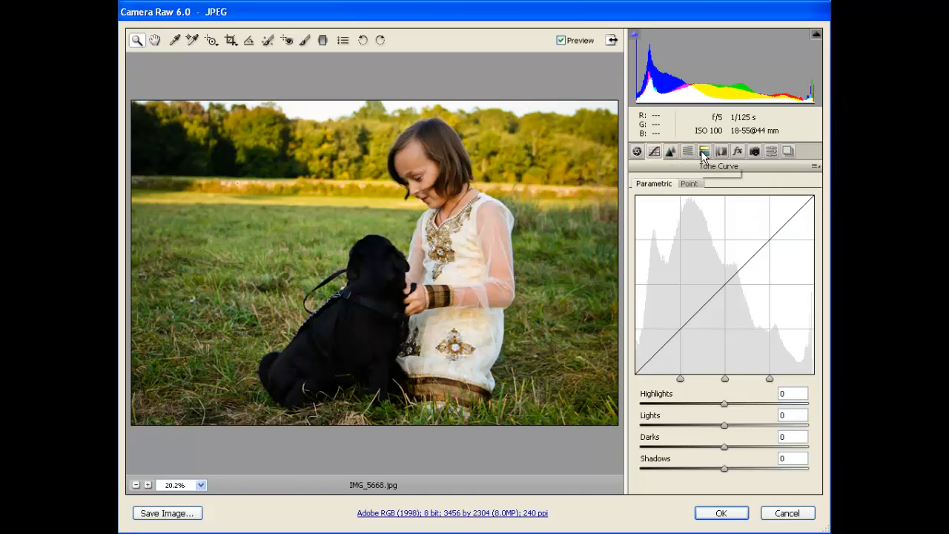
click(739, 152)
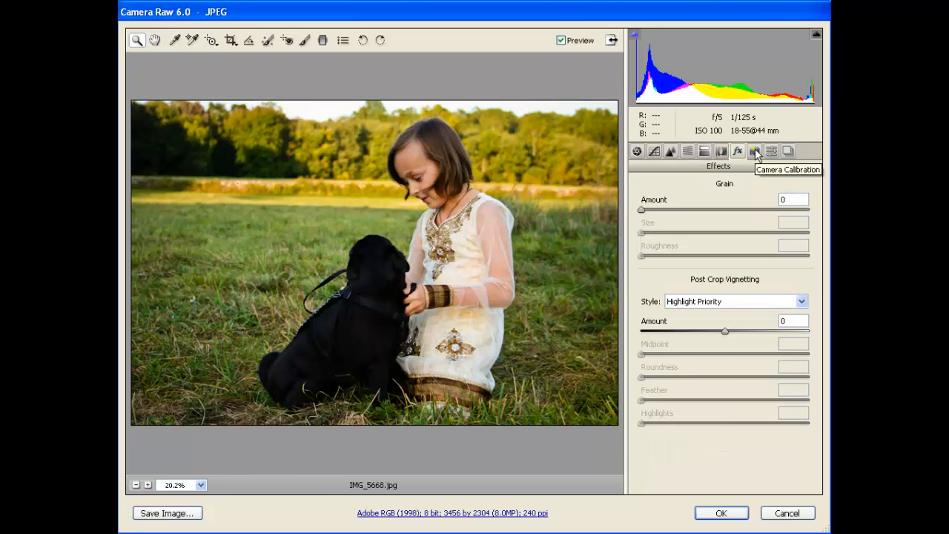
click(755, 152)
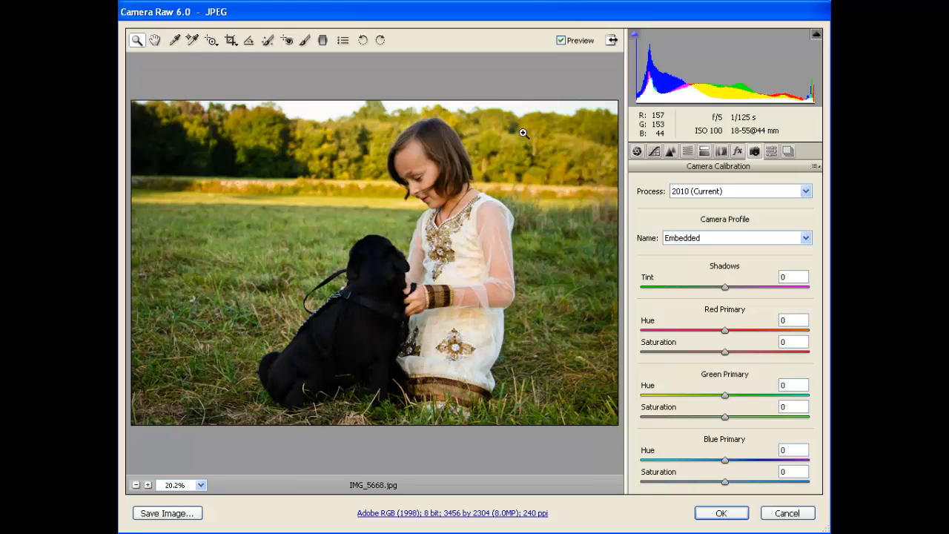
- Compare the photo before and after the adjustments by switching the preview off and on for Basic and Lens Corrections
click(637, 152)
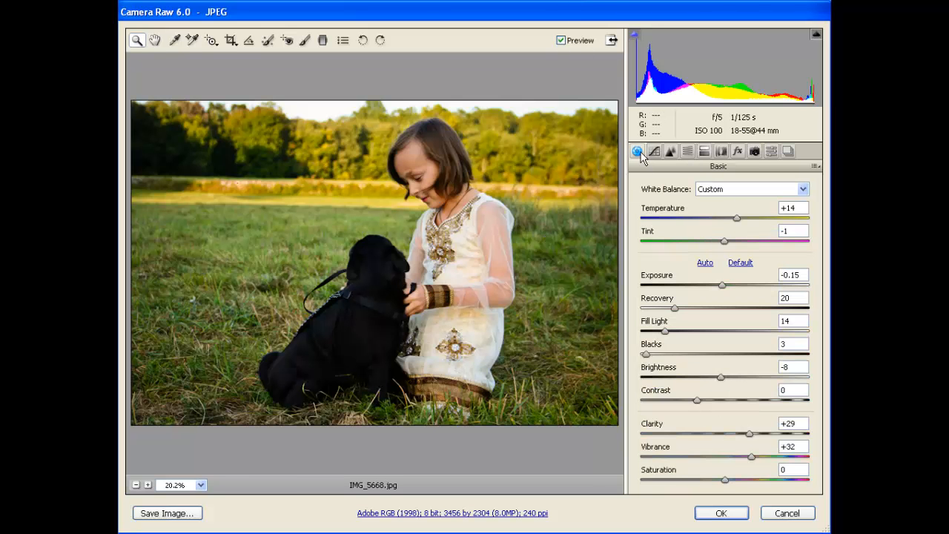
click(560, 41)
click(561, 41)
click(720, 152)
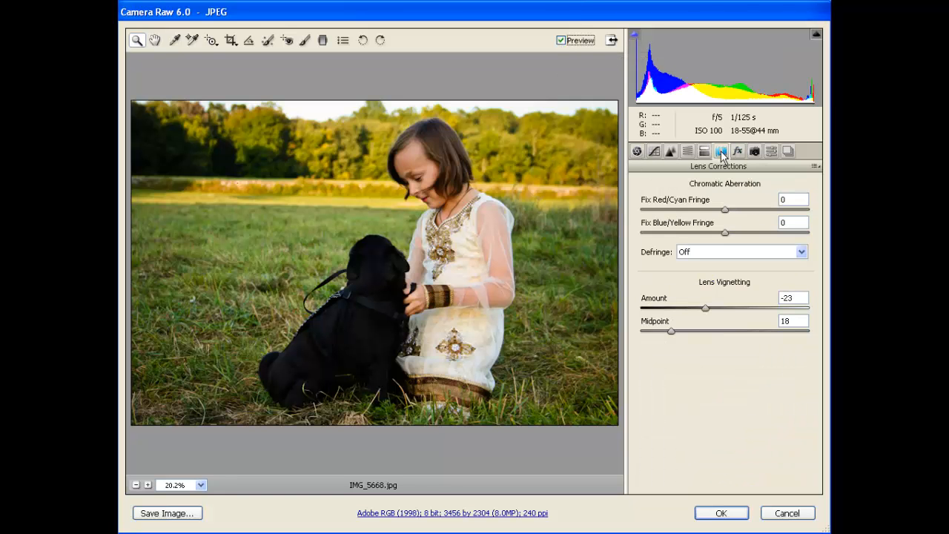
click(560, 41)
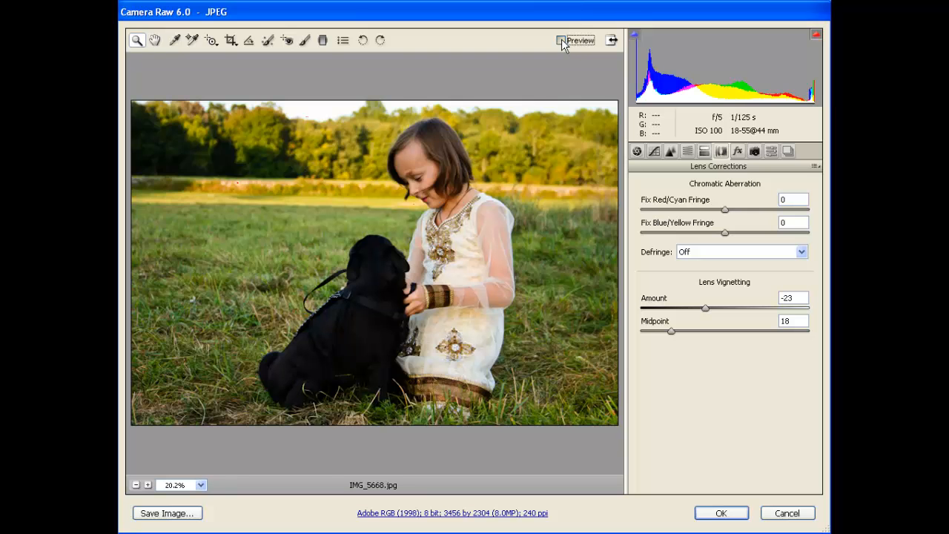
click(560, 41)
click(561, 40)
click(560, 41)
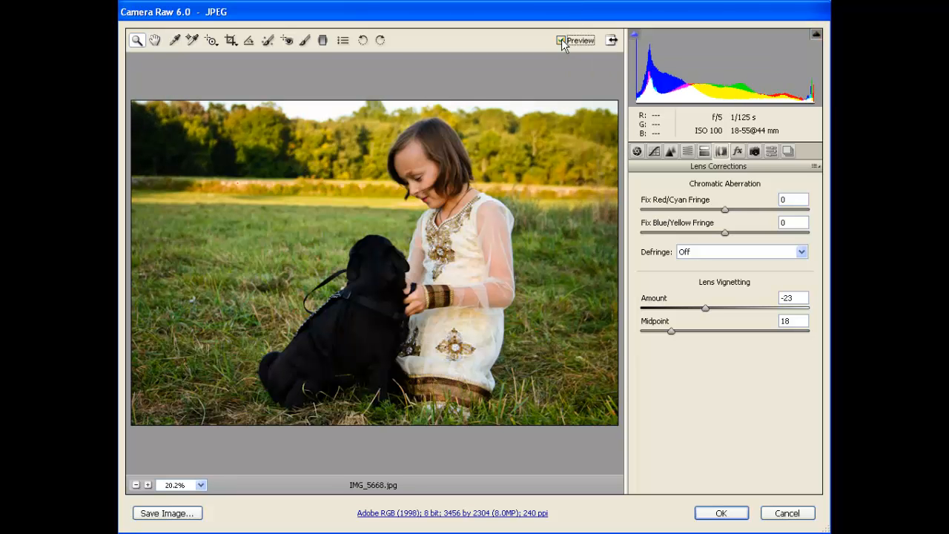